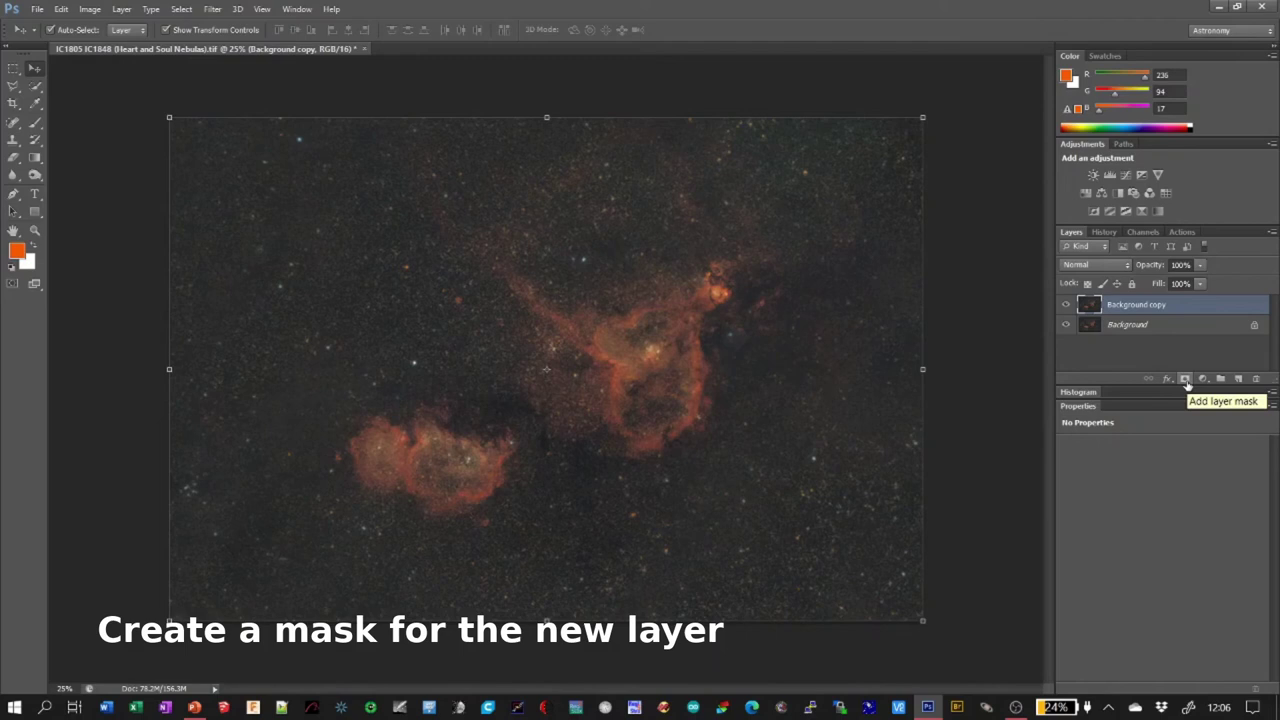
# Mask the Background copy layer with an inverted greyscale copy of its own image
pyautogui.click(1185, 379)
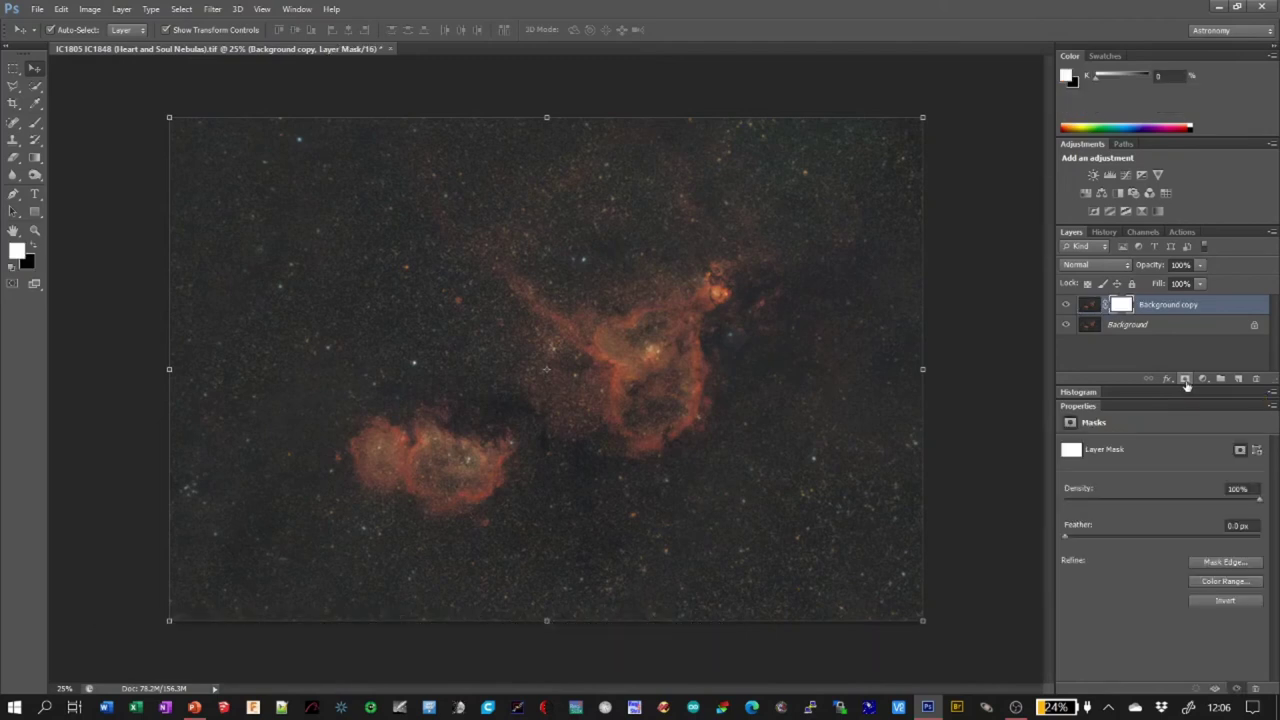
pyautogui.click(1089, 306)
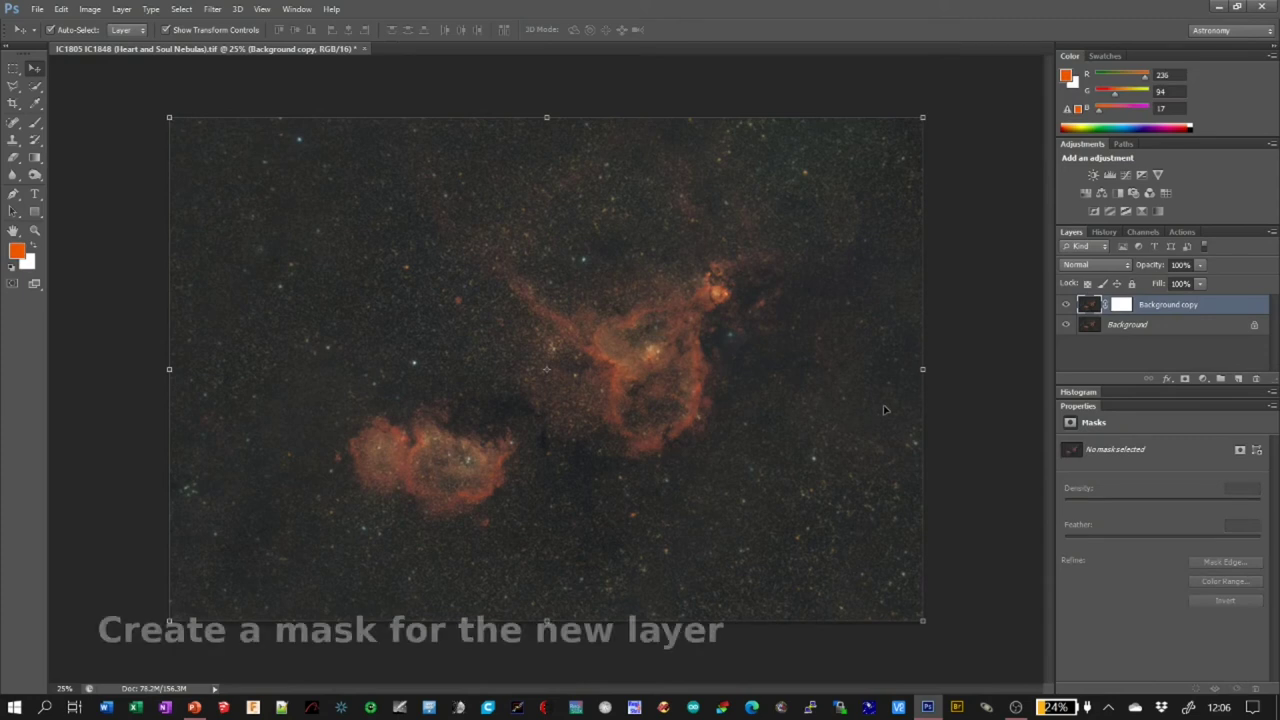
pyautogui.hotkey('ctrl', 'a')
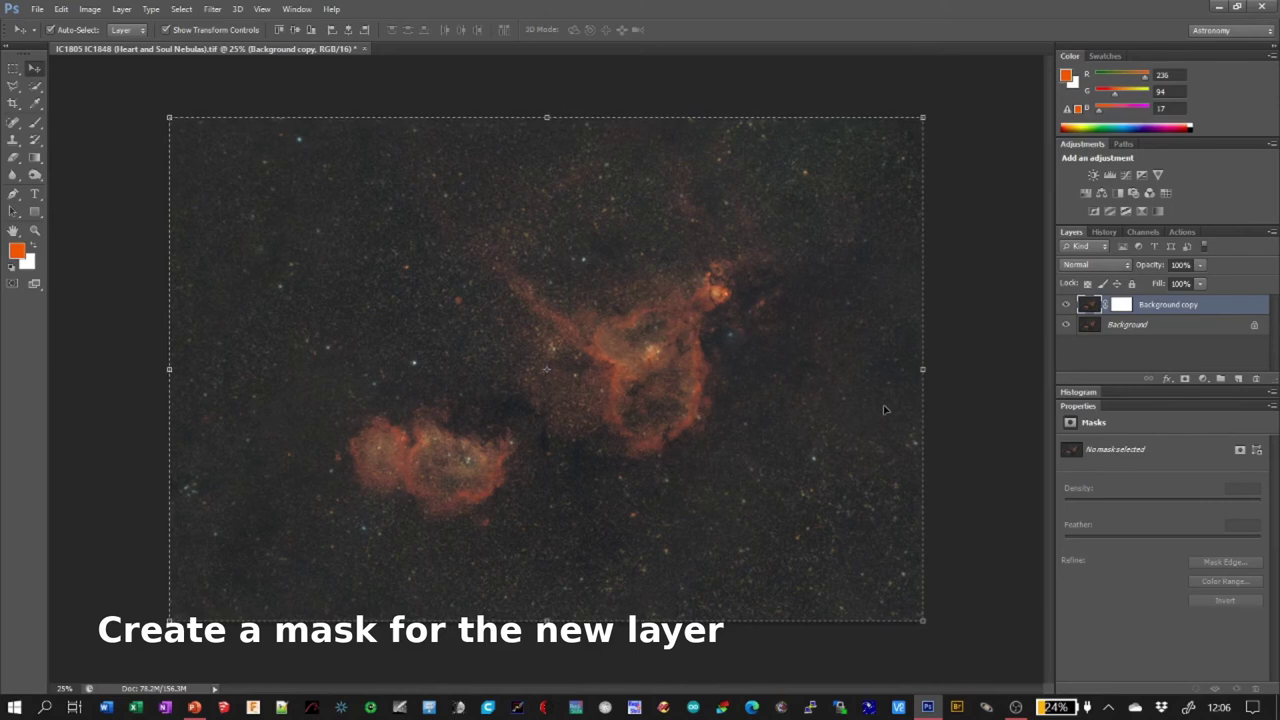
pyautogui.click(1121, 305)
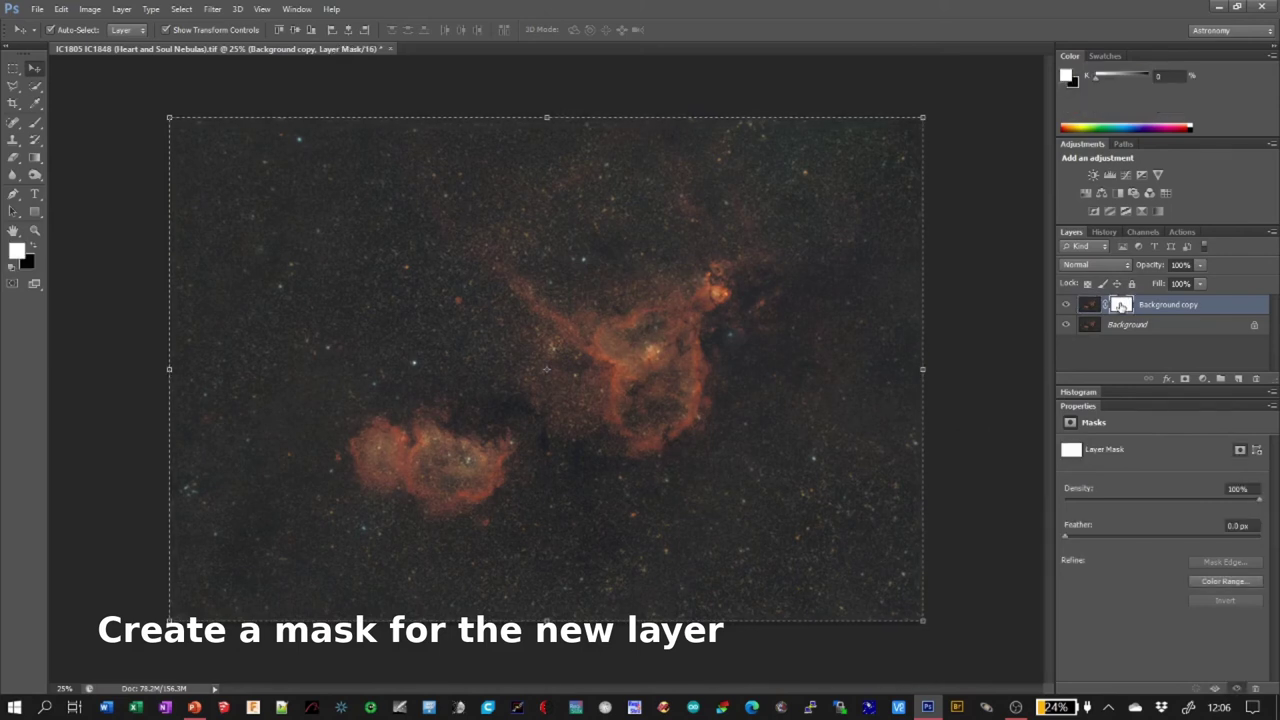
pyautogui.keyDown('alt'); pyautogui.click(1121, 305); pyautogui.keyUp('alt')
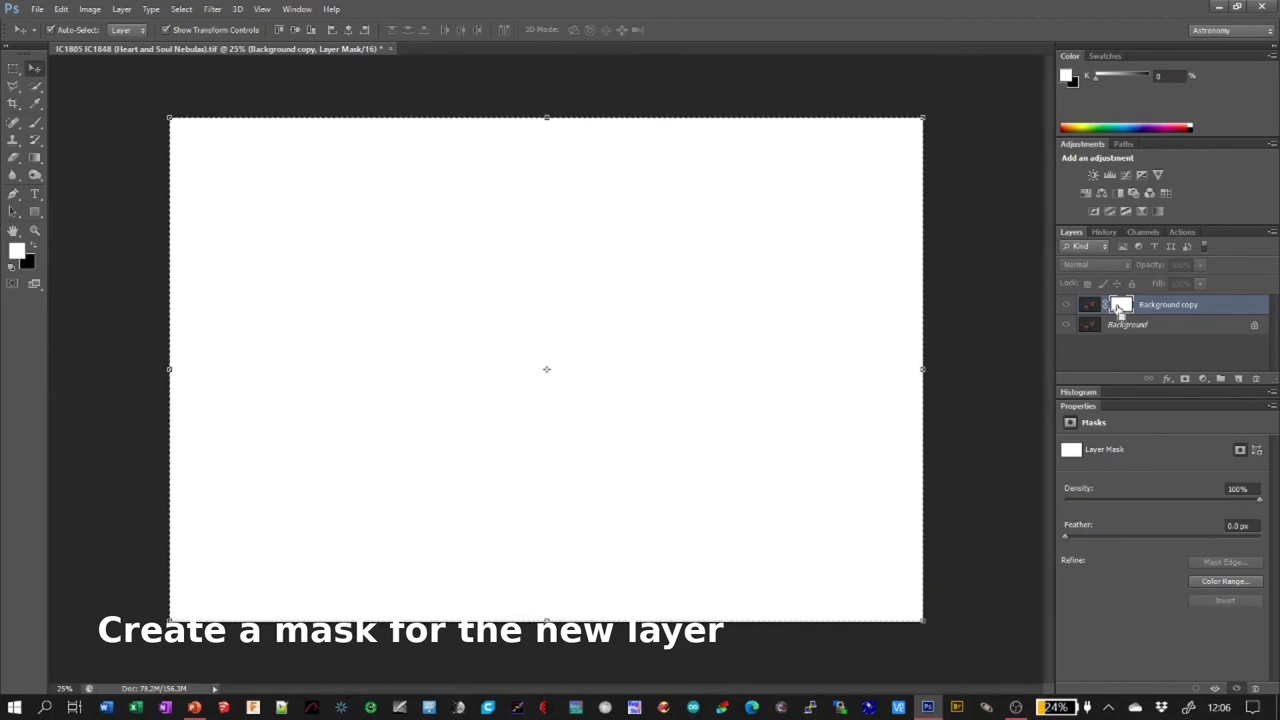
pyautogui.hotkey('ctrl', 'v')
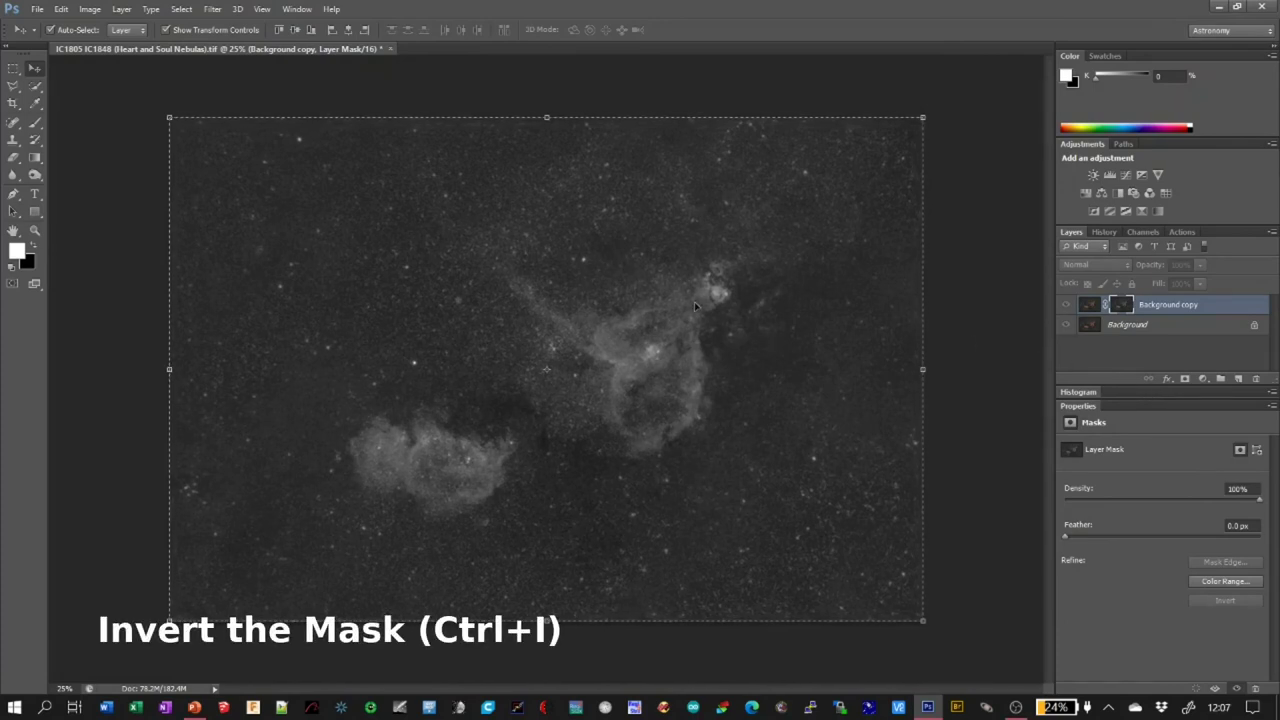
pyautogui.hotkey('ctrl', 'i')
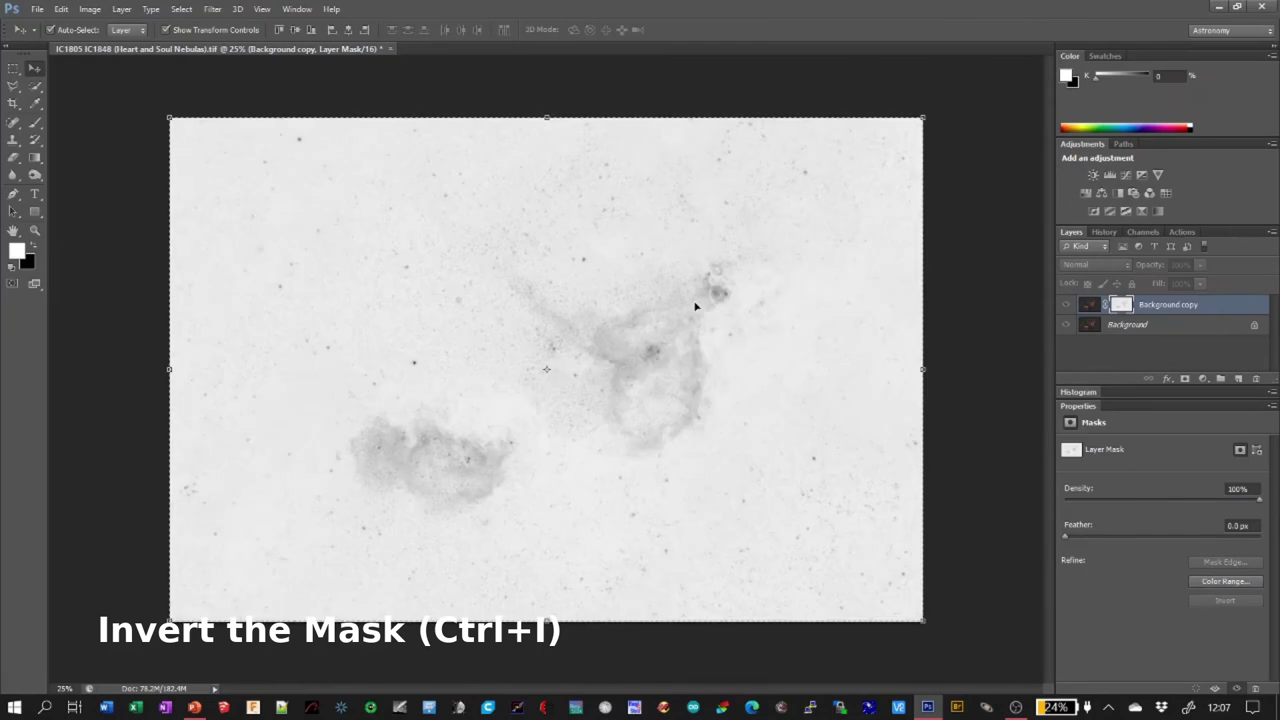
# Apply a Median noise filter with a 3-pixel radius to the image of the Background copy layer
pyautogui.click(1088, 305)
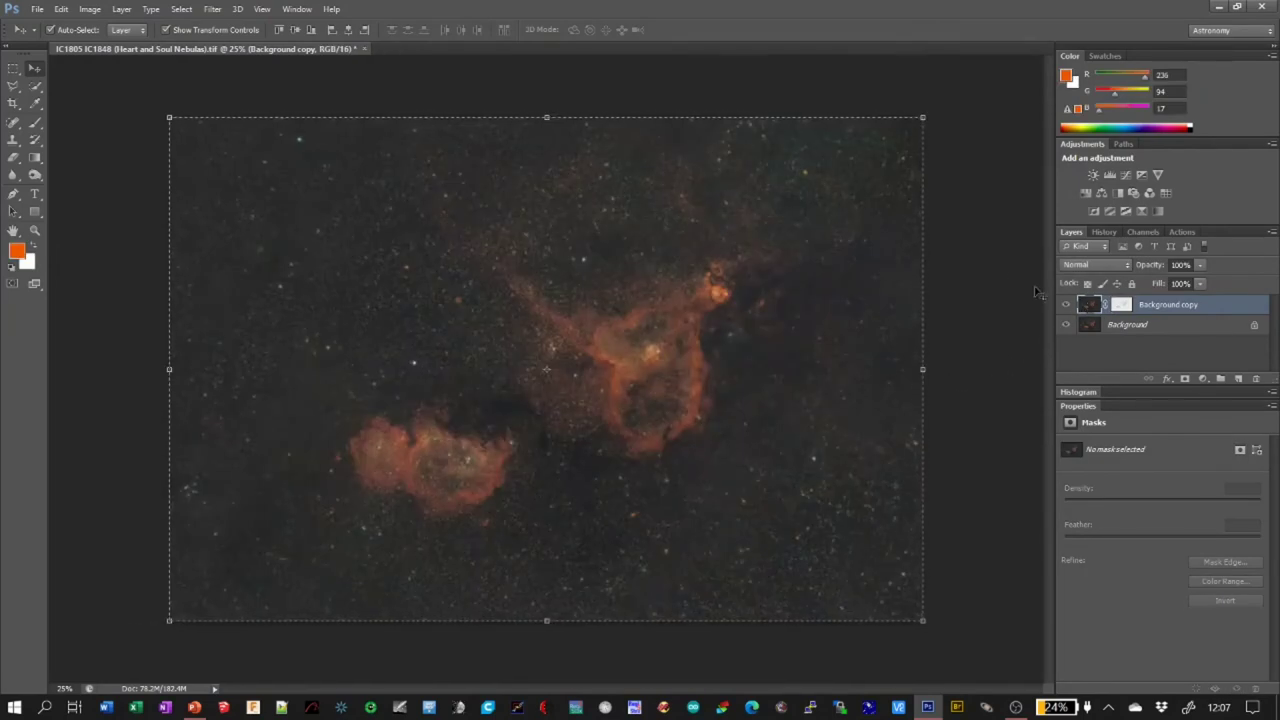
pyautogui.click(212, 10)
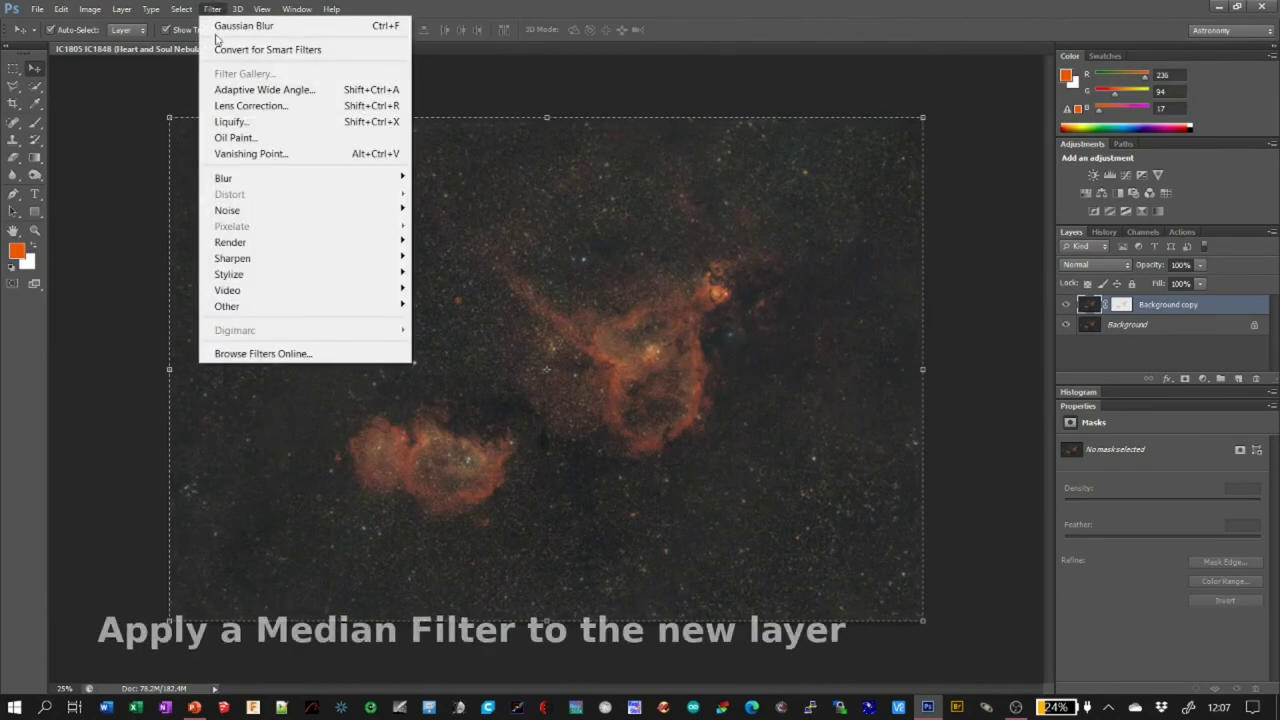
pyautogui.moveTo(241, 213)
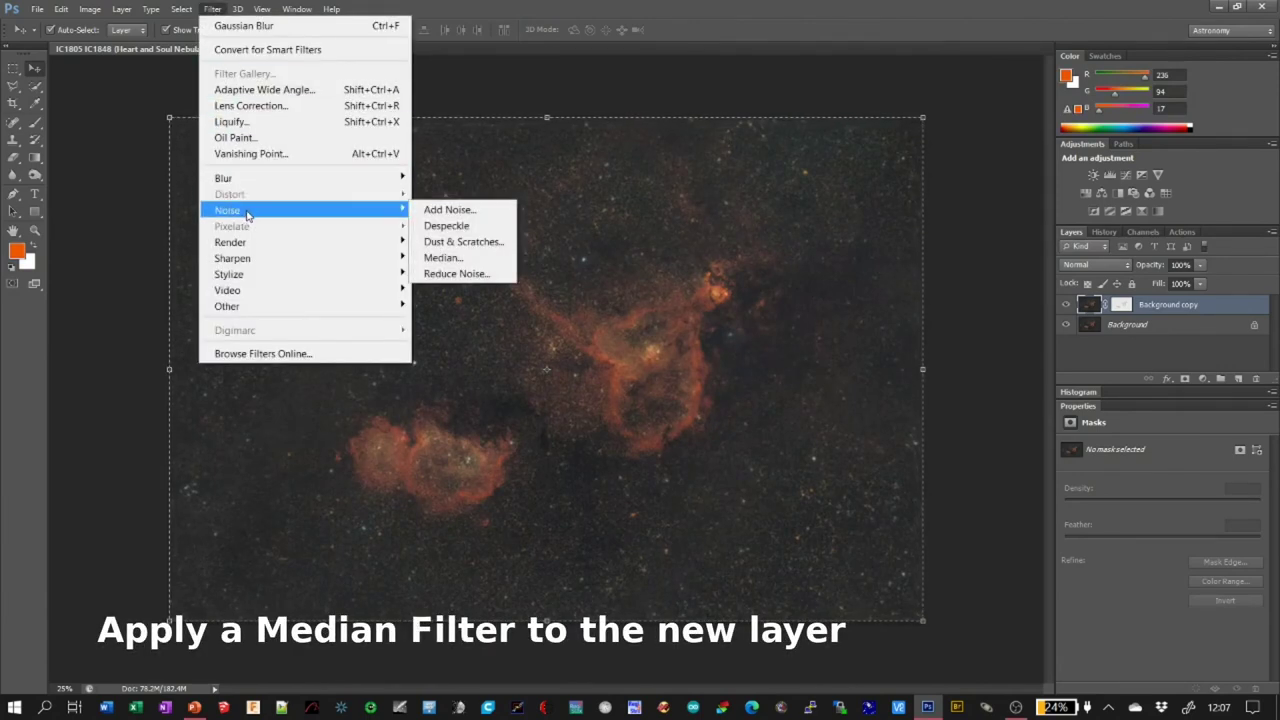
pyautogui.click(452, 259)
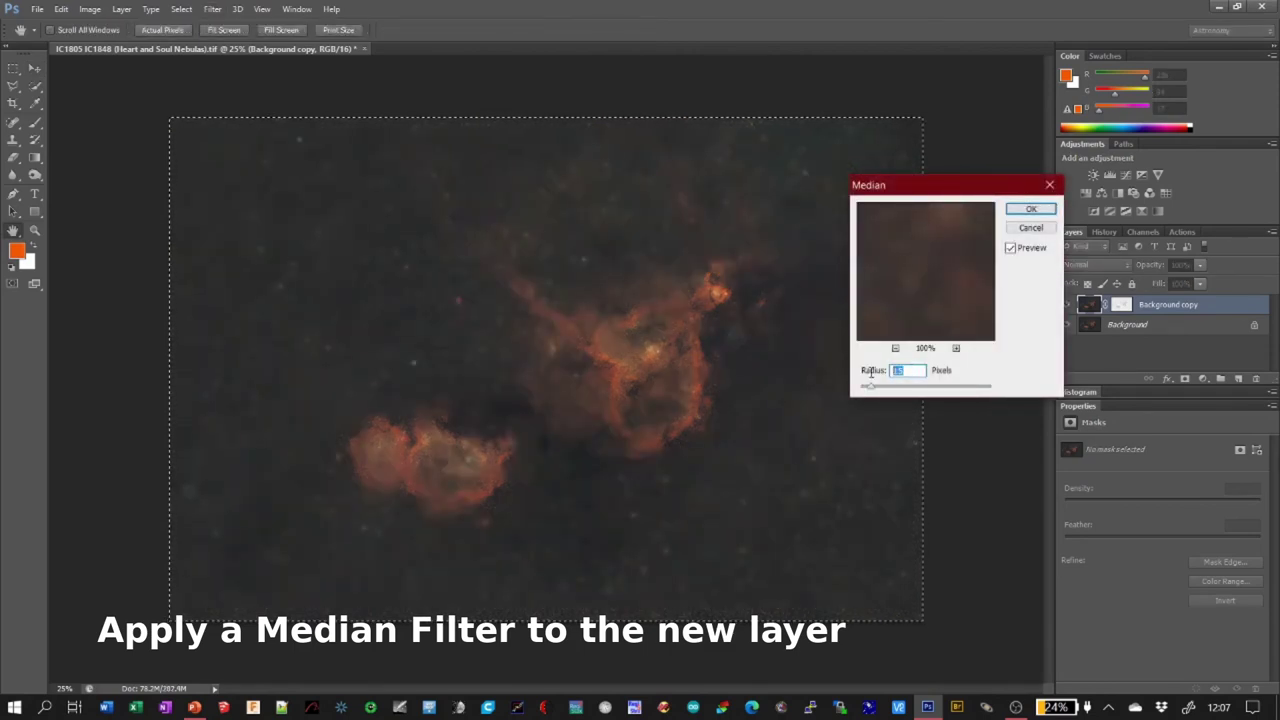
pyautogui.write('3')
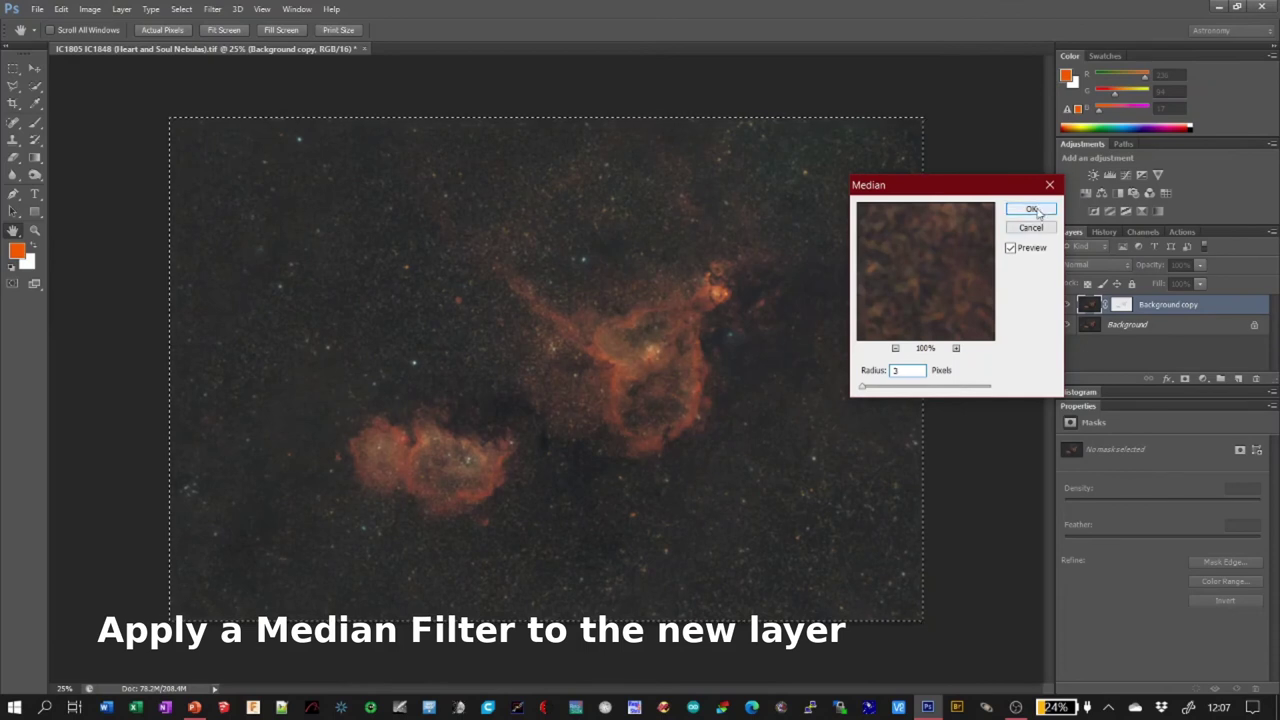
pyautogui.click(1033, 209)
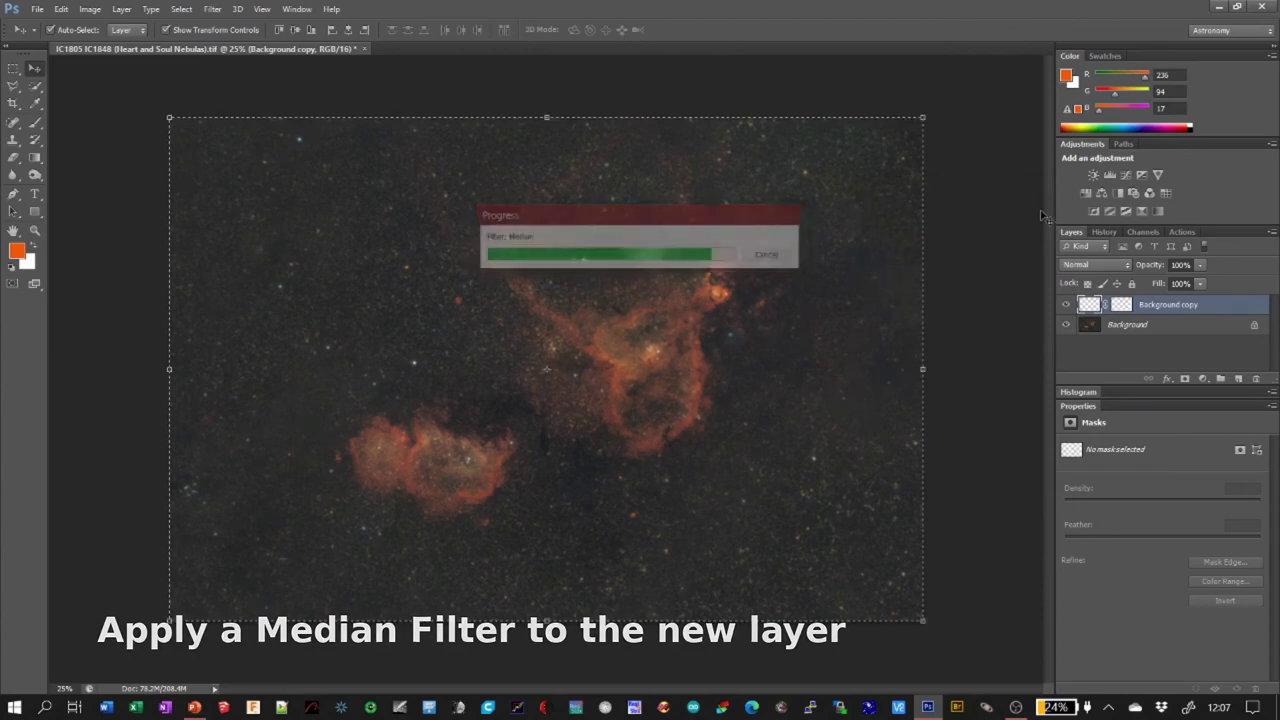
# Set the Background copy layer's blend mode to Soft Light and compare the picture with the layer hidden and shown
pyautogui.click(1129, 267)
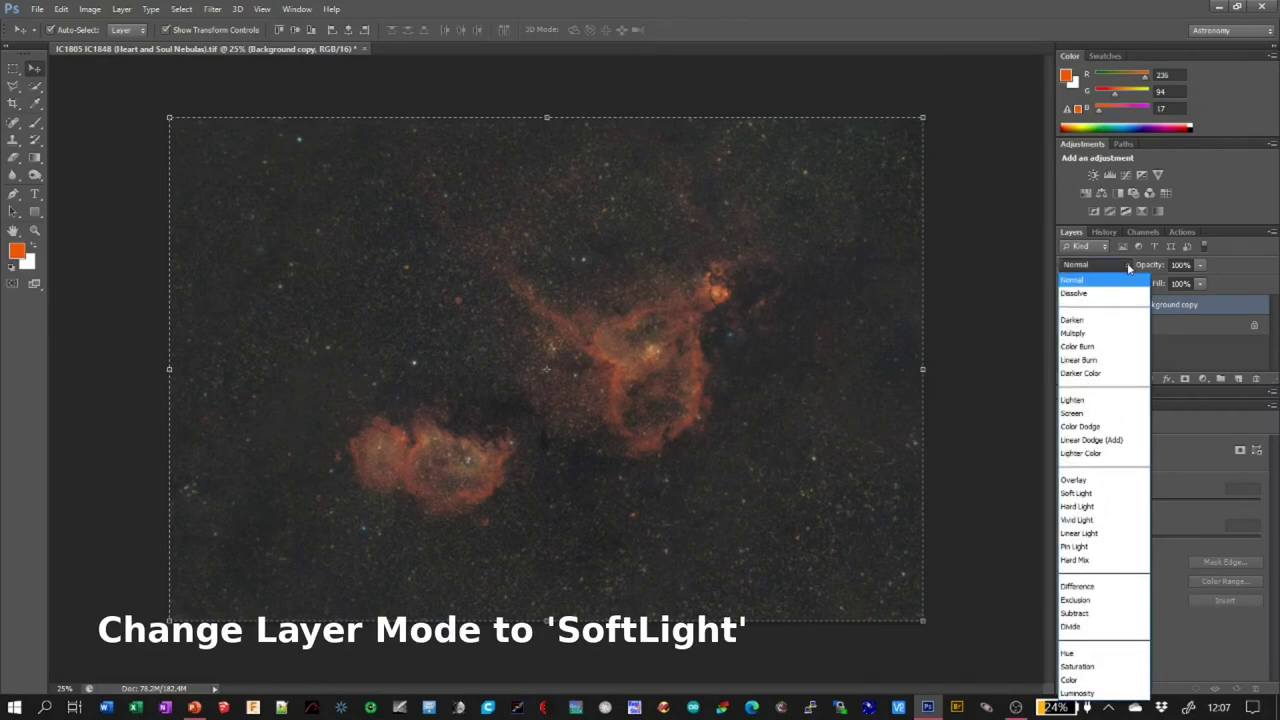
pyautogui.click(1092, 495)
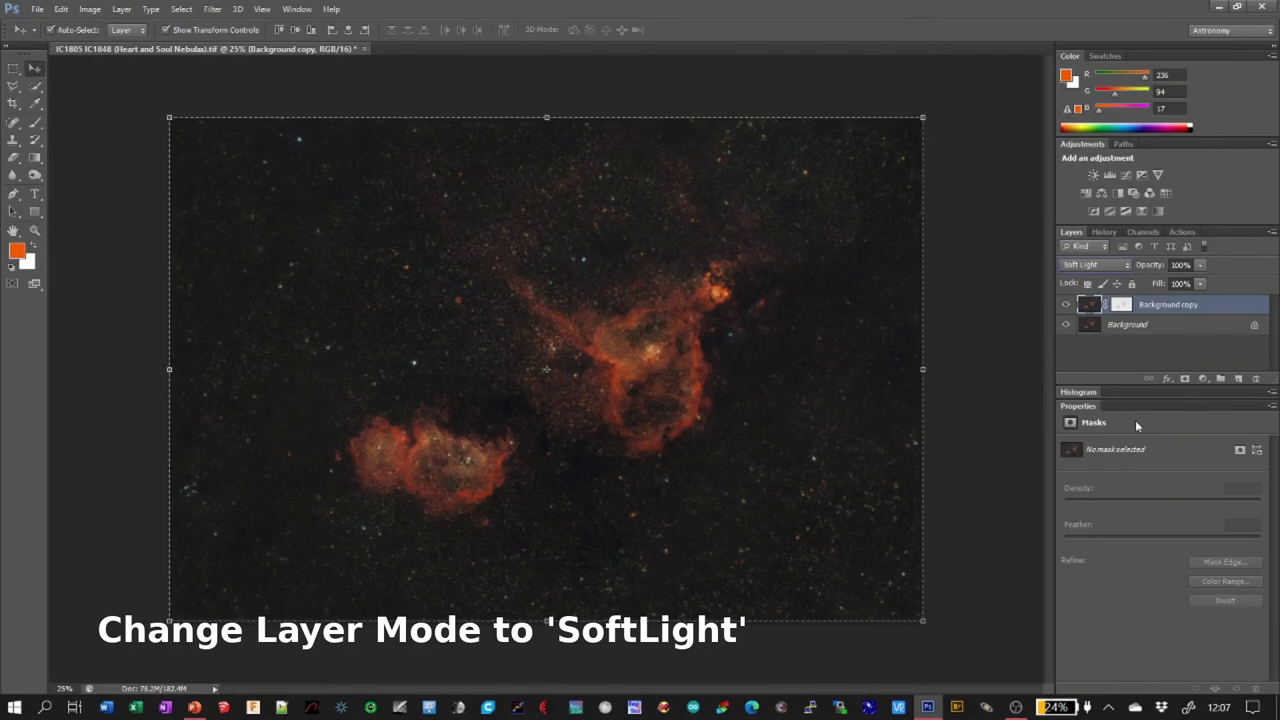
pyautogui.click(1066, 305)
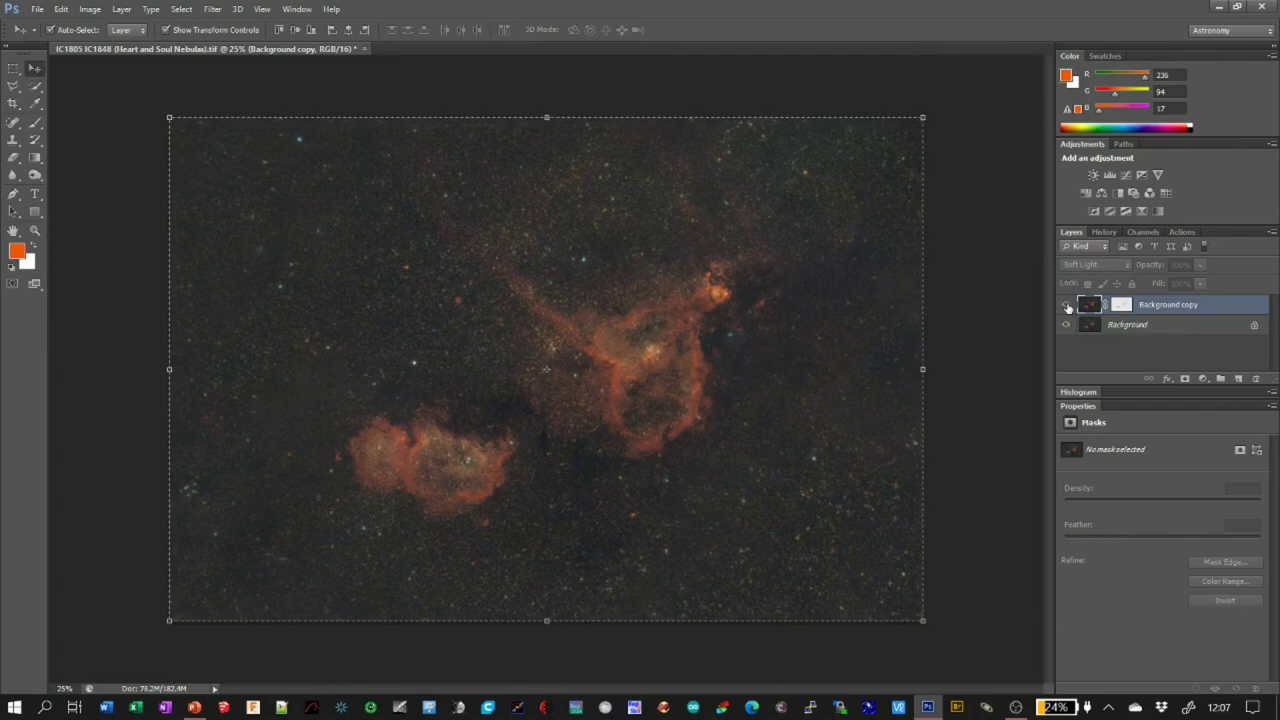
pyautogui.click(1066, 305)
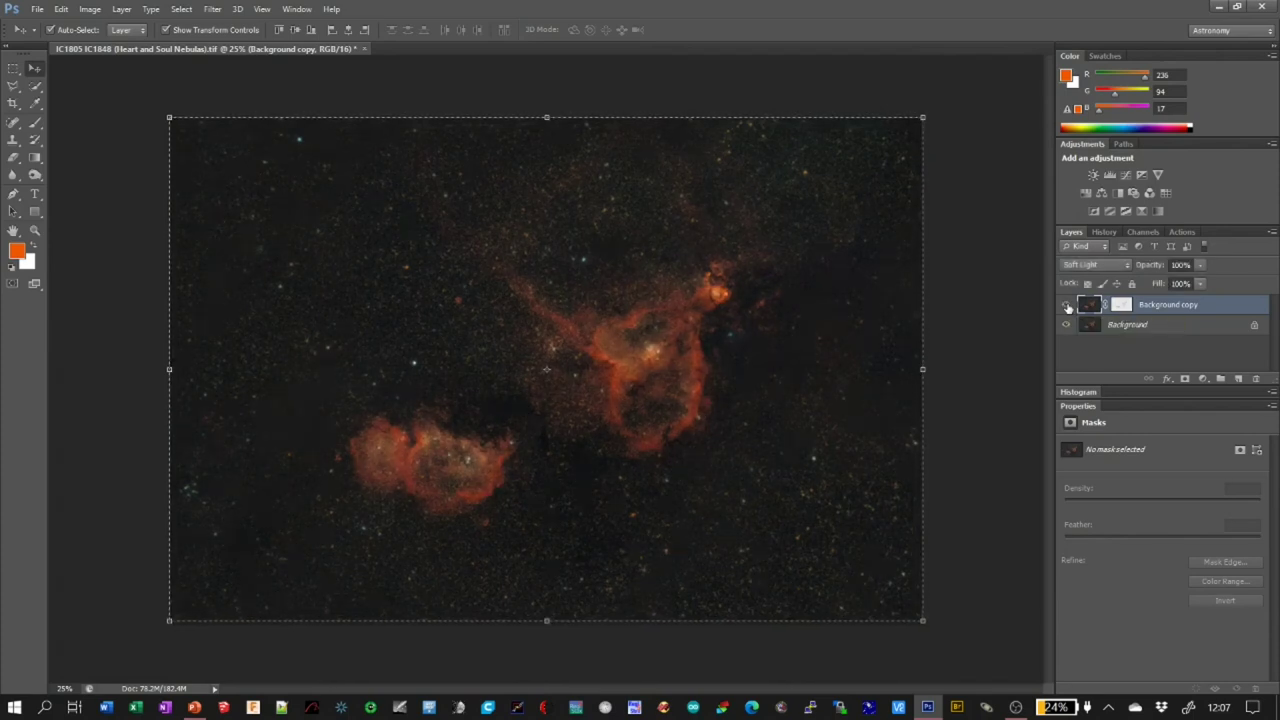
pyautogui.click(1066, 305)
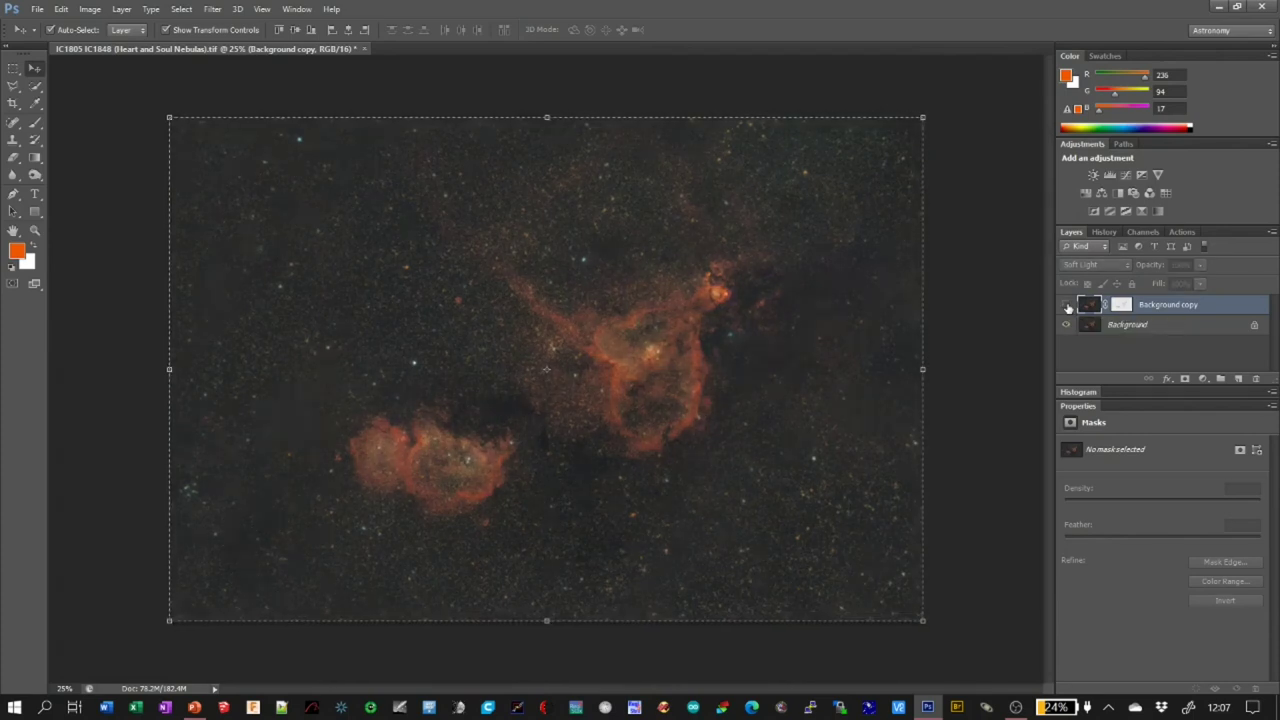
pyautogui.click(1066, 305)
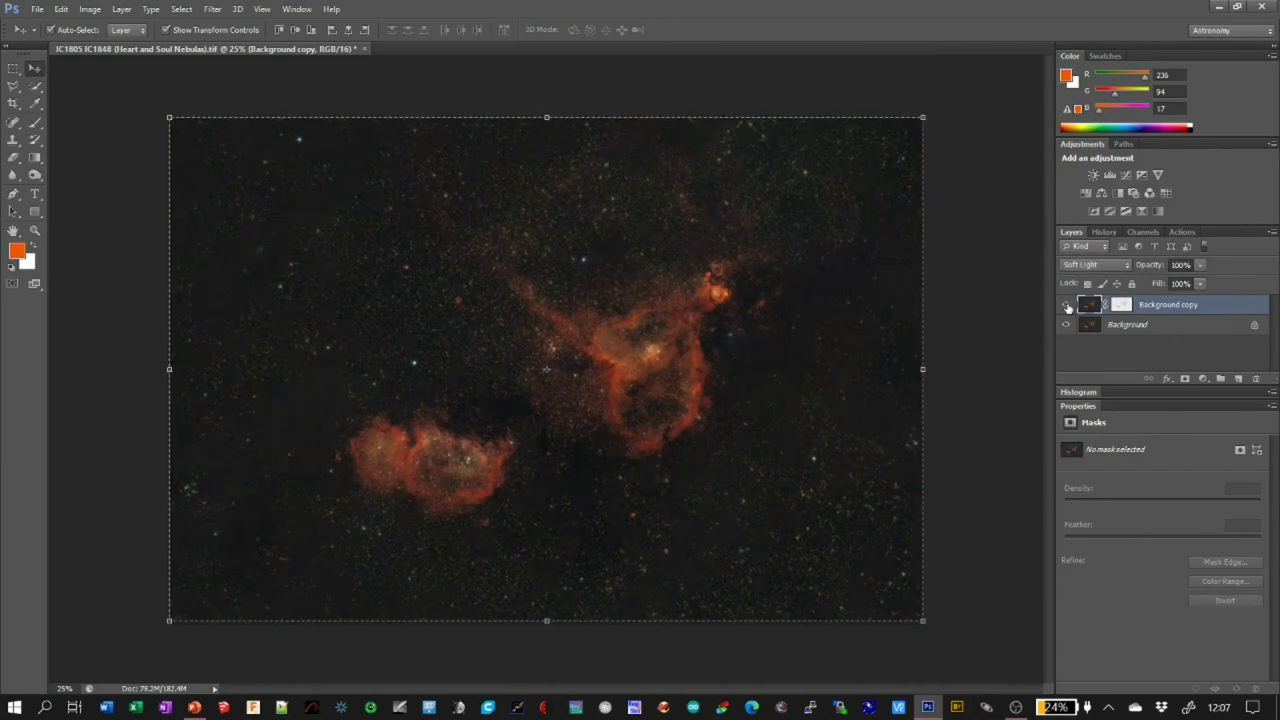
# Reduce the Background copy layer's opacity to 73% and check the effect by toggling its visibility
pyautogui.click(1200, 265)
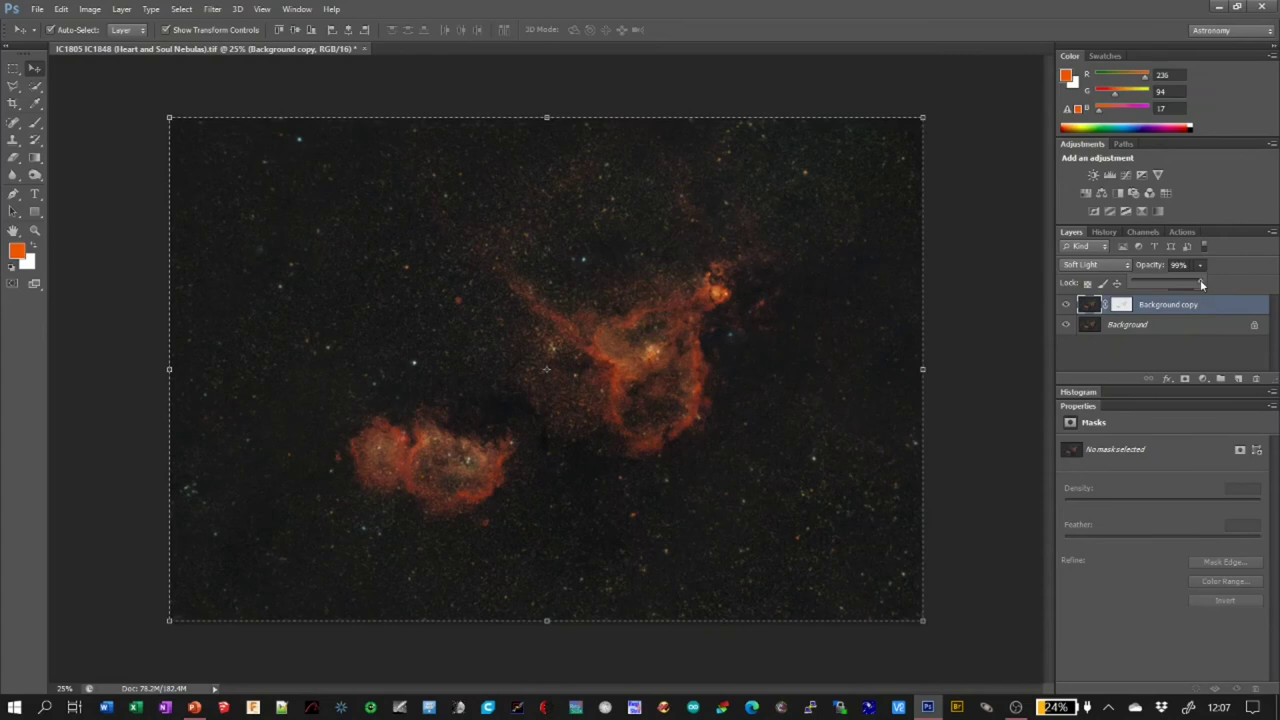
pyautogui.moveTo(1175, 283); pyautogui.dragTo(1173, 283)
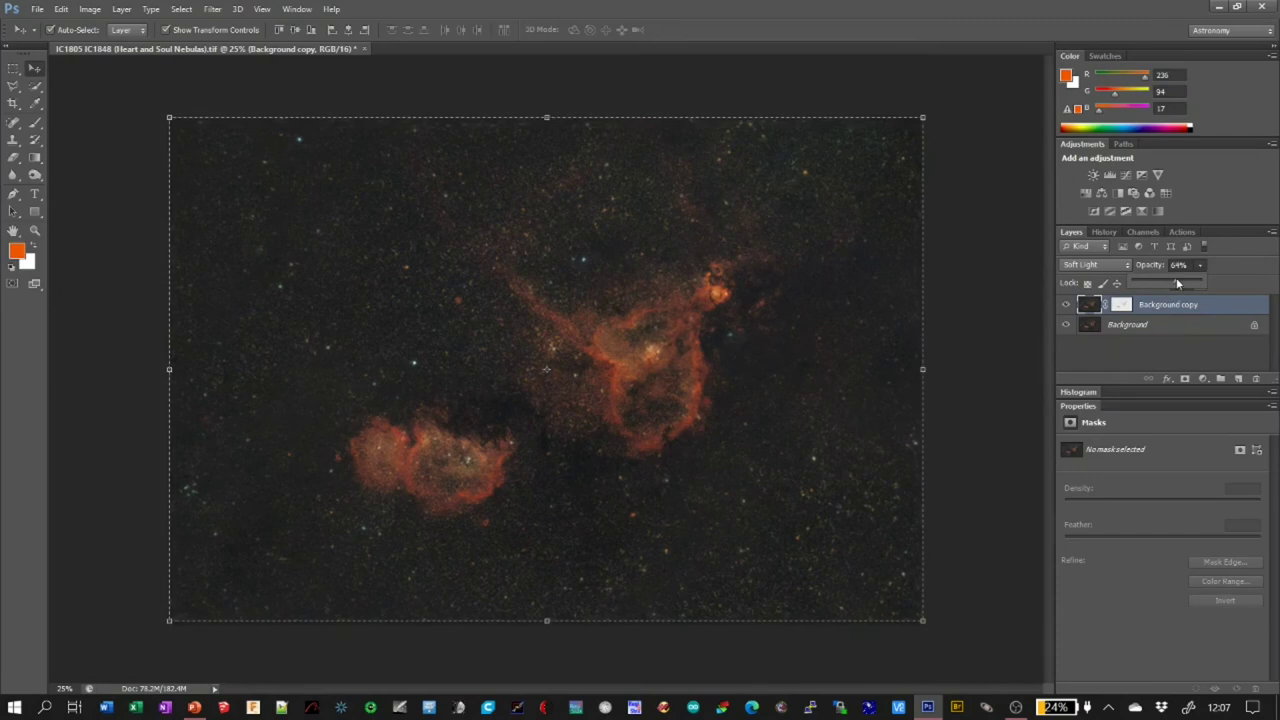
pyautogui.moveTo(1184, 283); pyautogui.dragTo(1181, 282)
pyautogui.click(1067, 305)
pyautogui.click(1067, 305)
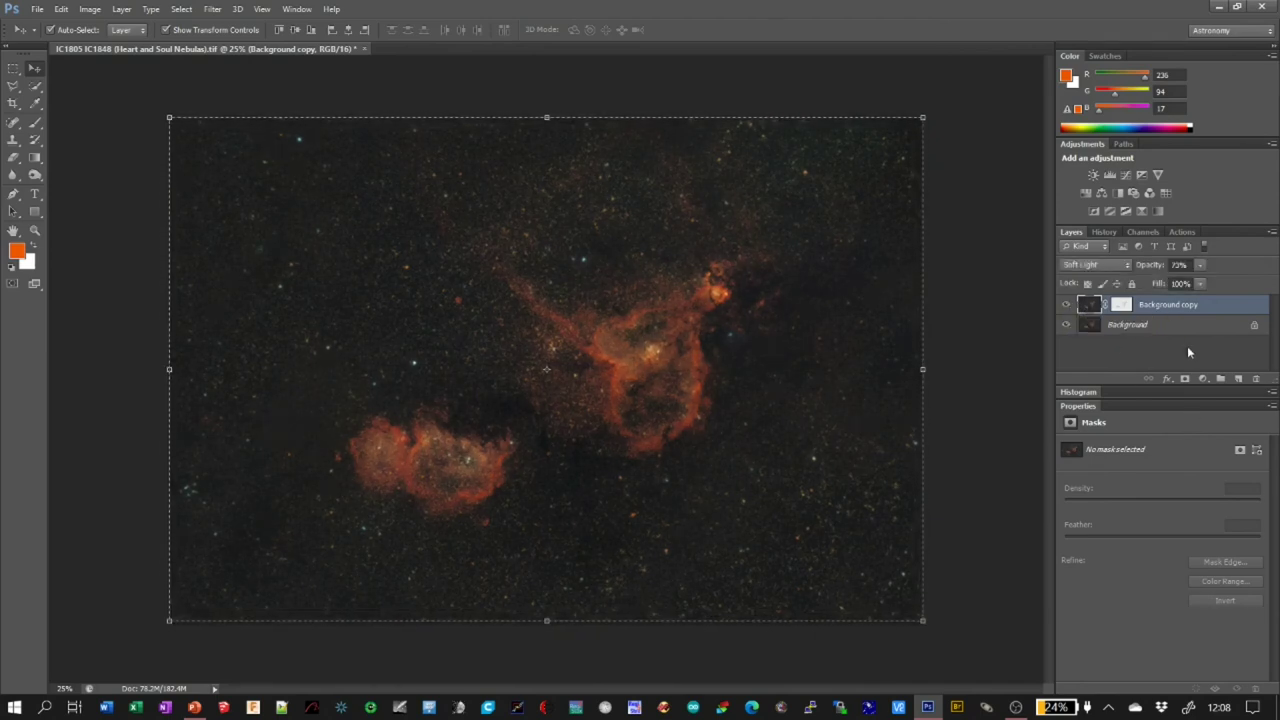
# Delete the Background copy layer and run the Minimise Space Noise action on the image
pyautogui.rightClick(1197, 307)
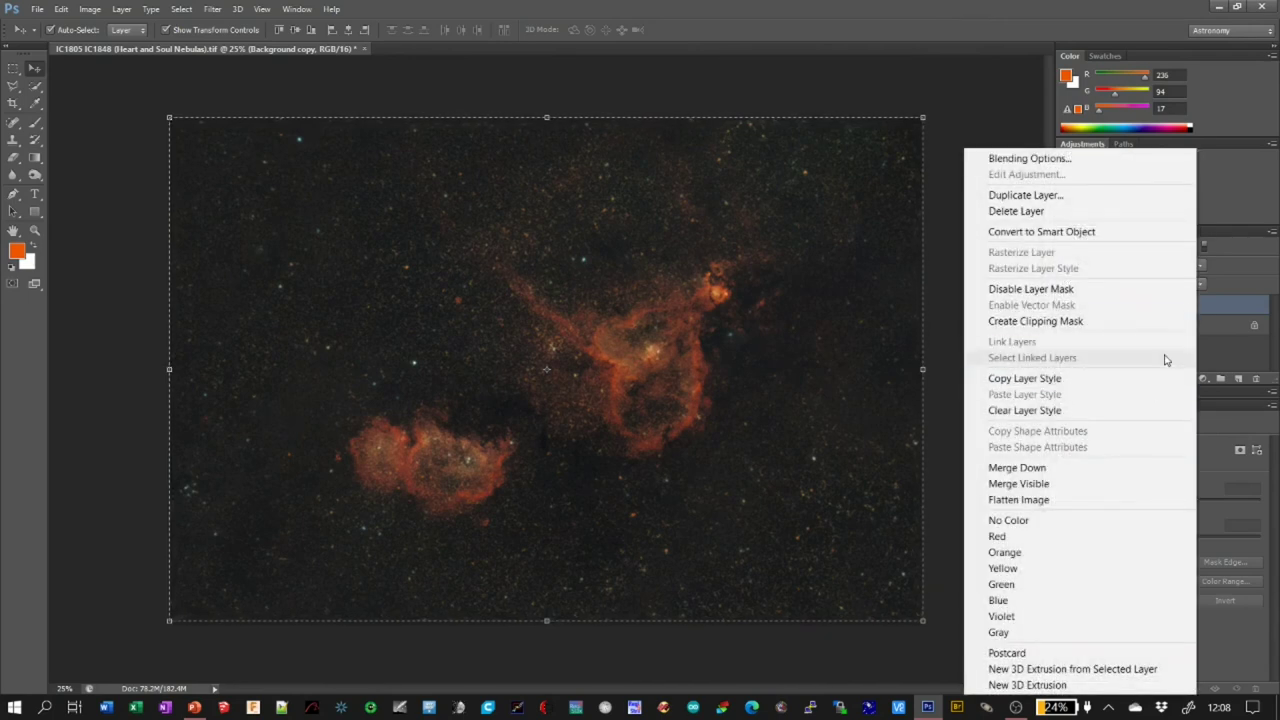
pyautogui.click(1037, 211)
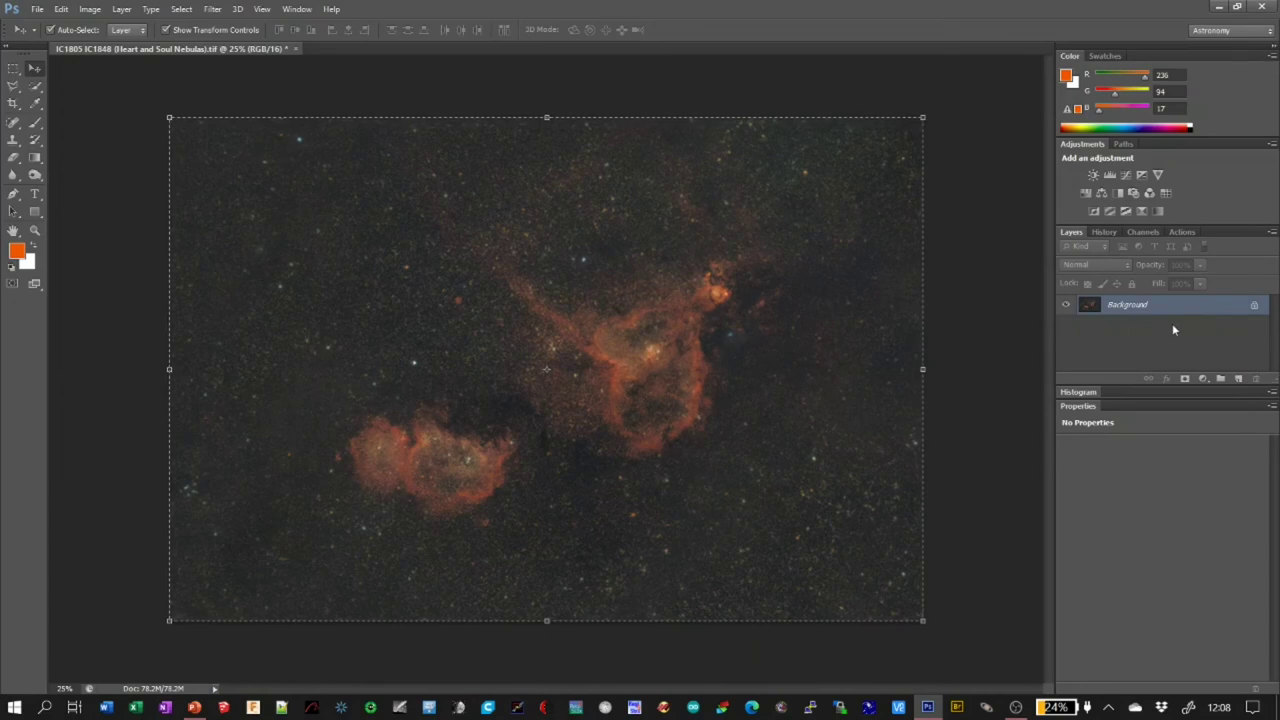
pyautogui.click(1182, 232)
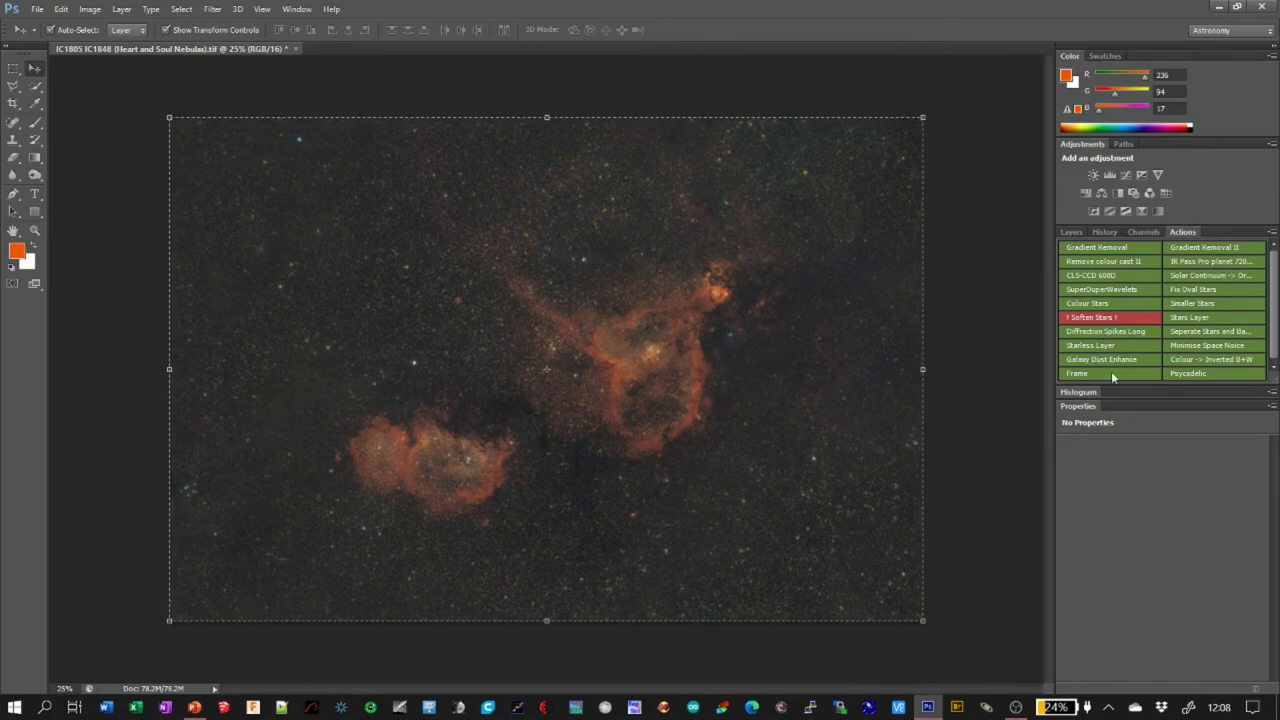
pyautogui.click(1199, 346)
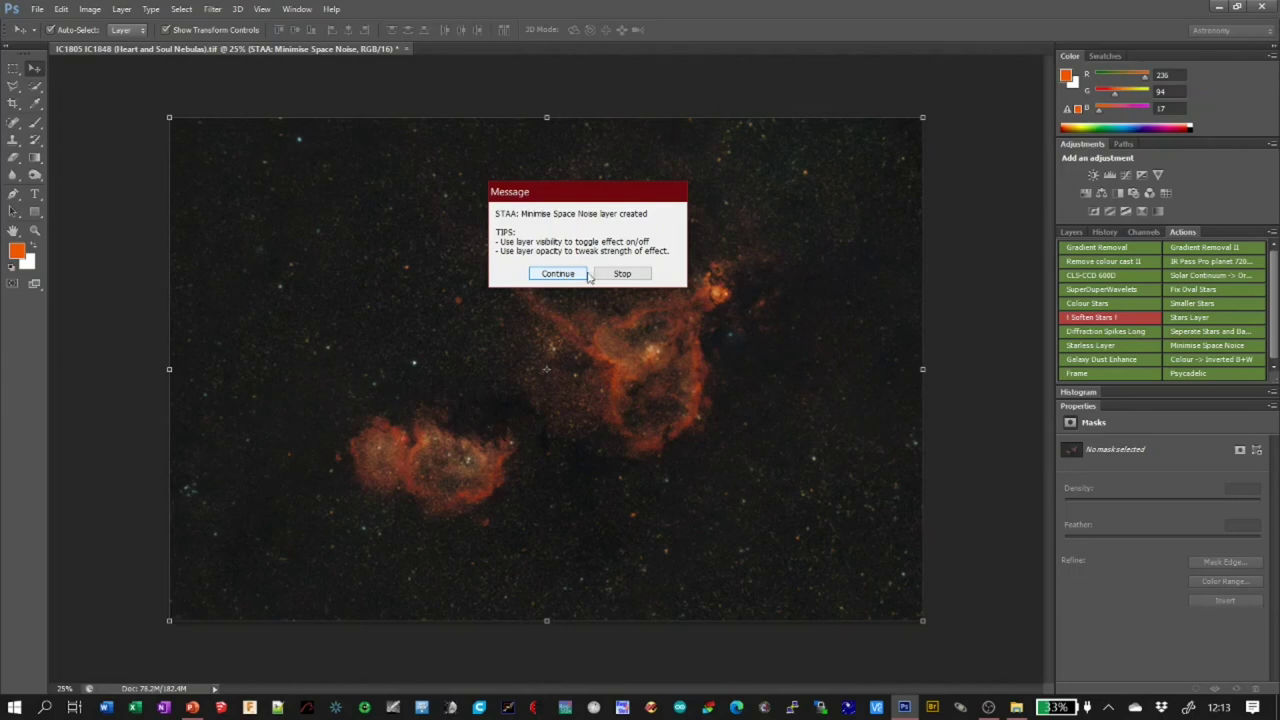
pyautogui.click(621, 274)
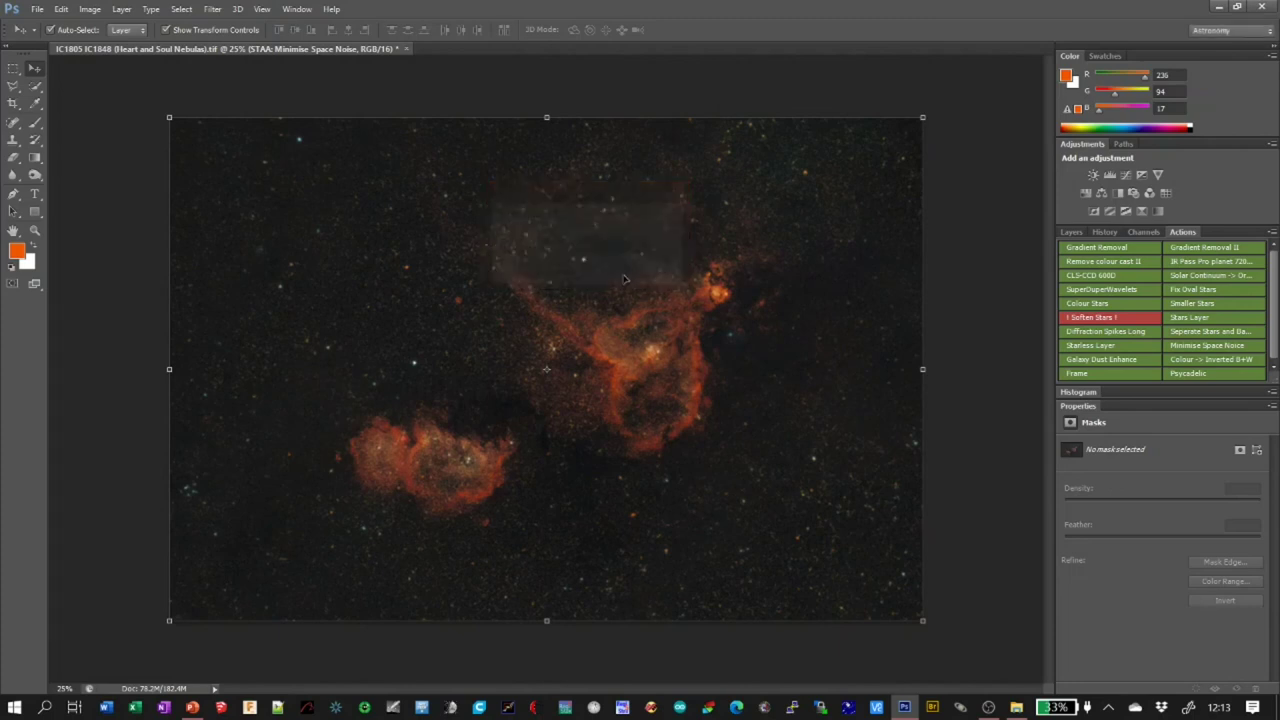
# Lower the fill of the STAA: Minimise Space Noise layer to 70%
pyautogui.click(1072, 233)
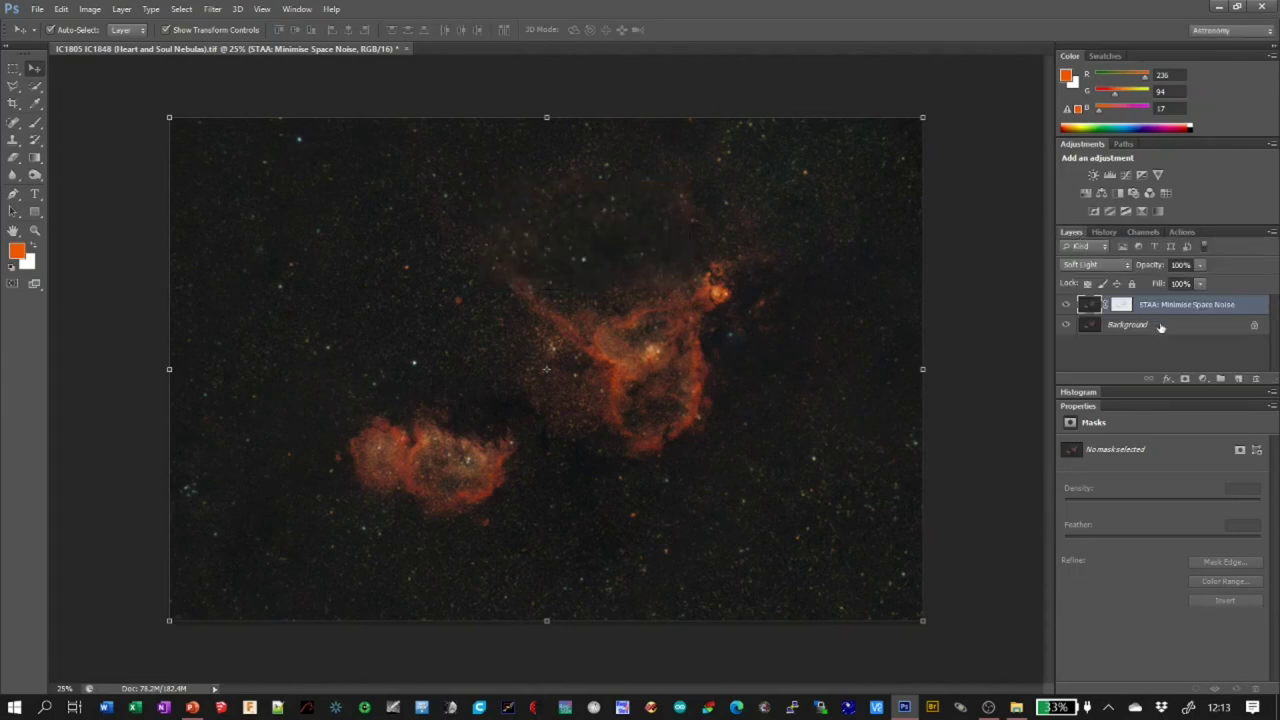
pyautogui.click(1200, 283)
pyautogui.click(1201, 301)
pyautogui.moveTo(1200, 303); pyautogui.dragTo(1174, 303)
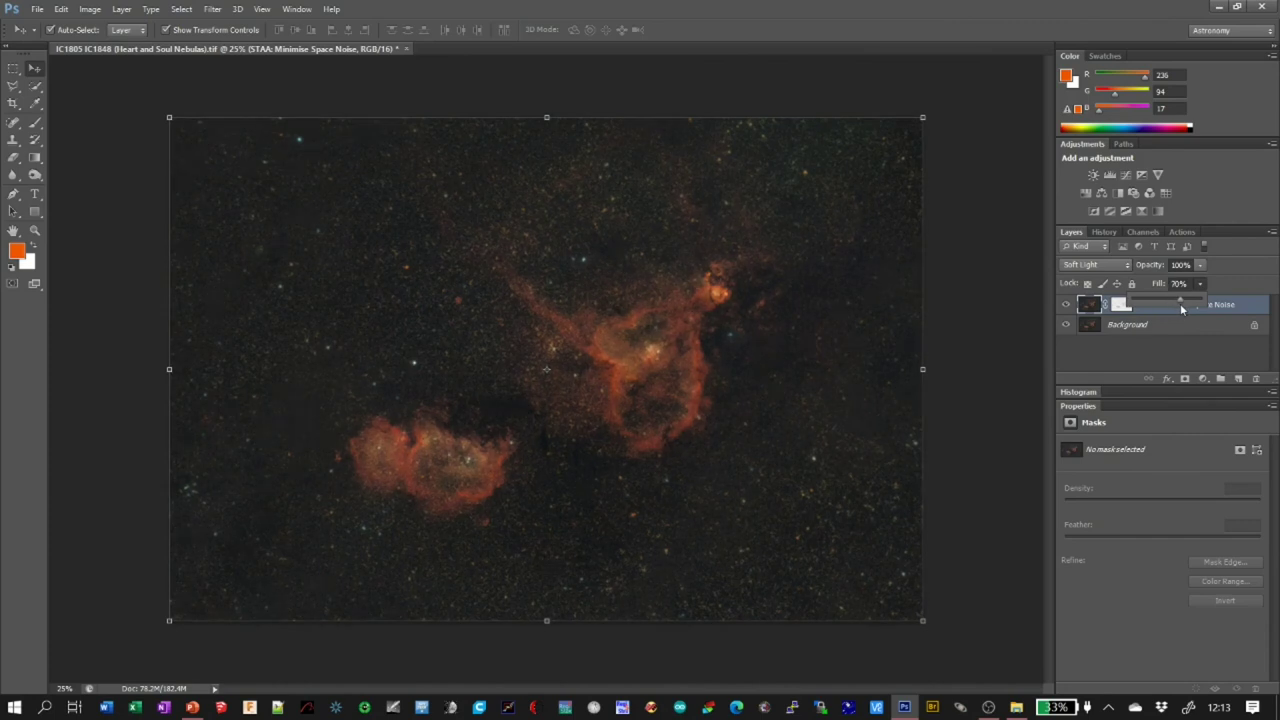
# Compare the nebula image with the STAA: Minimise Space Noise layer hidden and shown
pyautogui.click(1065, 307)
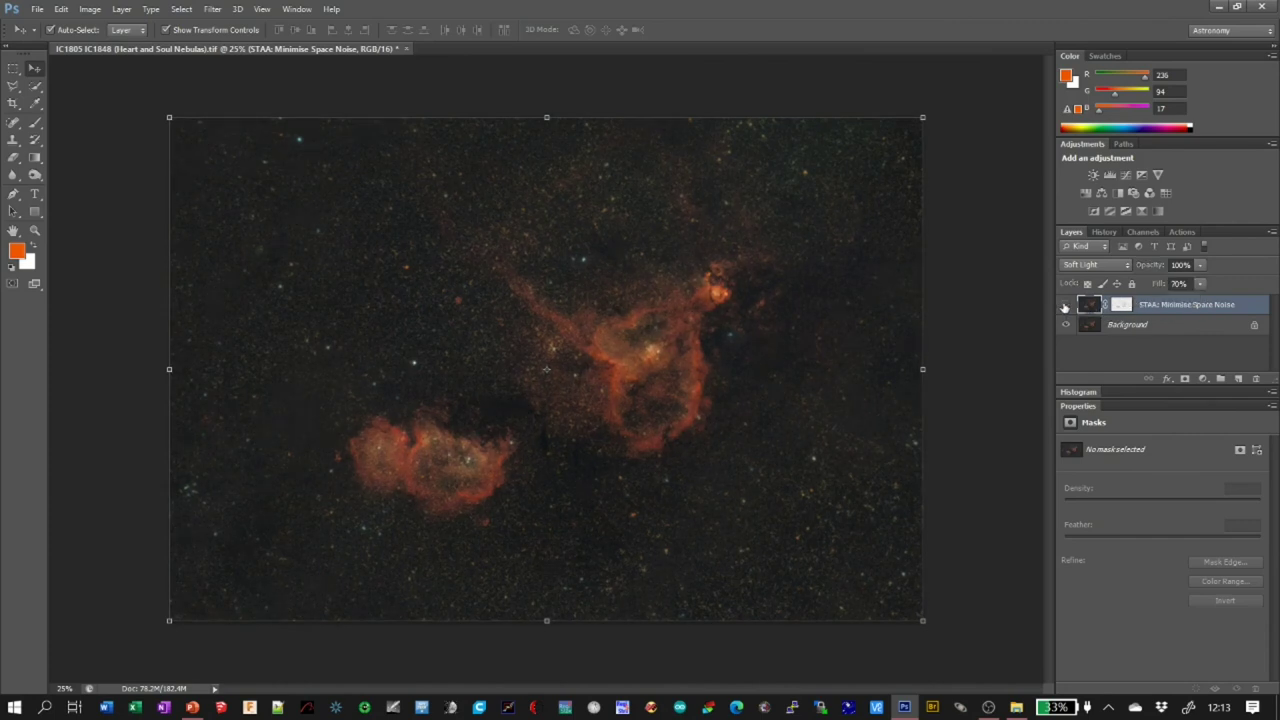
pyautogui.click(1065, 307)
pyautogui.click(1065, 307)
pyautogui.click(1065, 307)
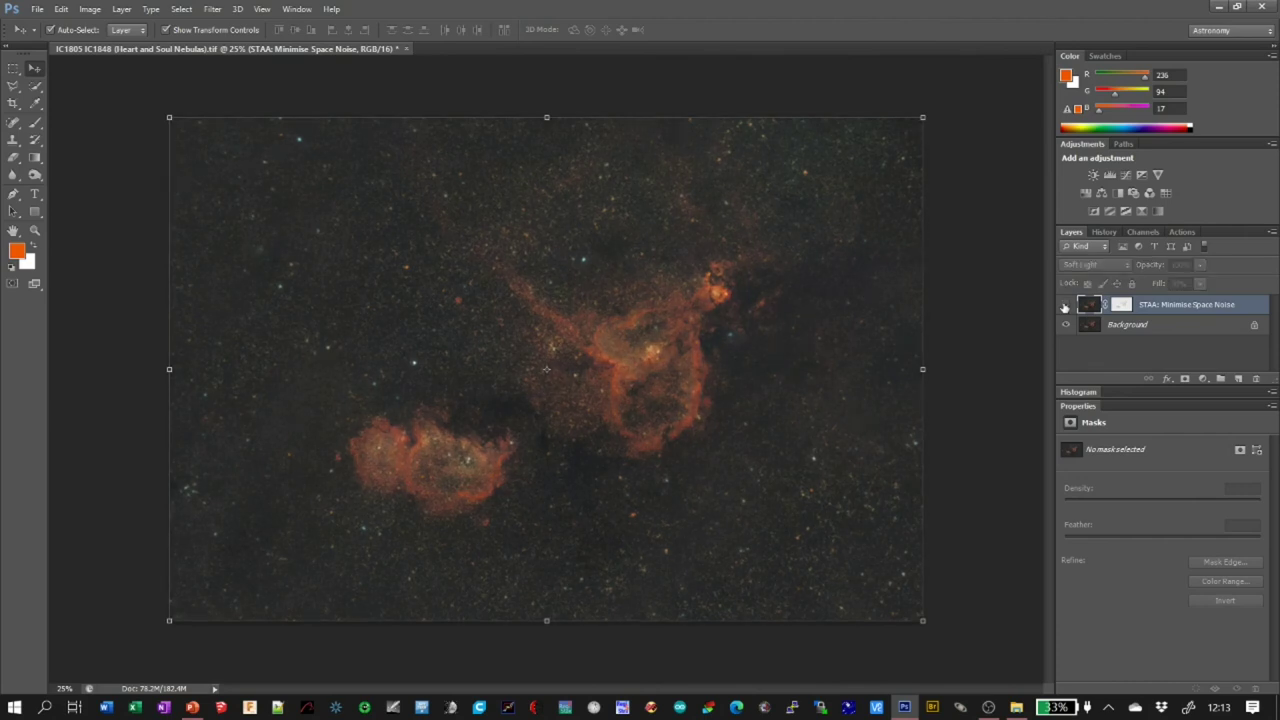
pyautogui.click(1065, 307)
pyautogui.click(1065, 307)
pyautogui.click(1065, 307)
pyautogui.click(1065, 307)
pyautogui.click(1065, 307)
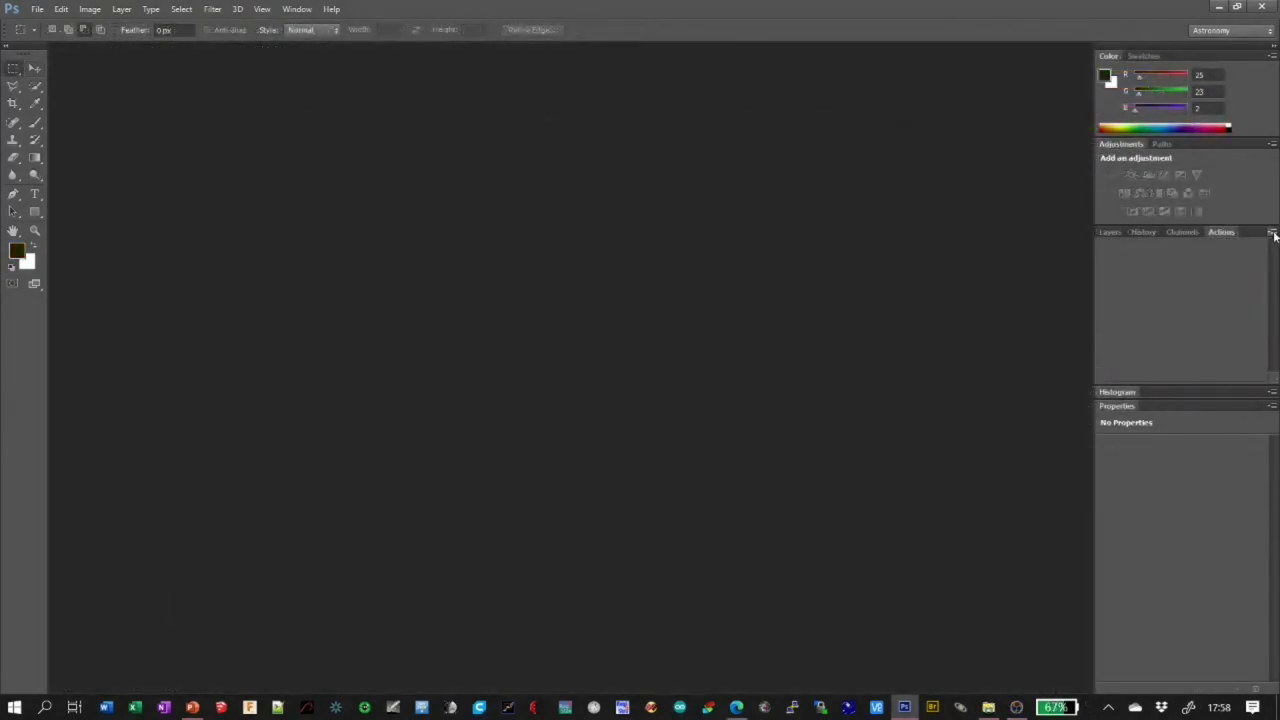
# Load the action set file SimonTelescopiums Astro Actions.atn
pyautogui.click(1272, 233)
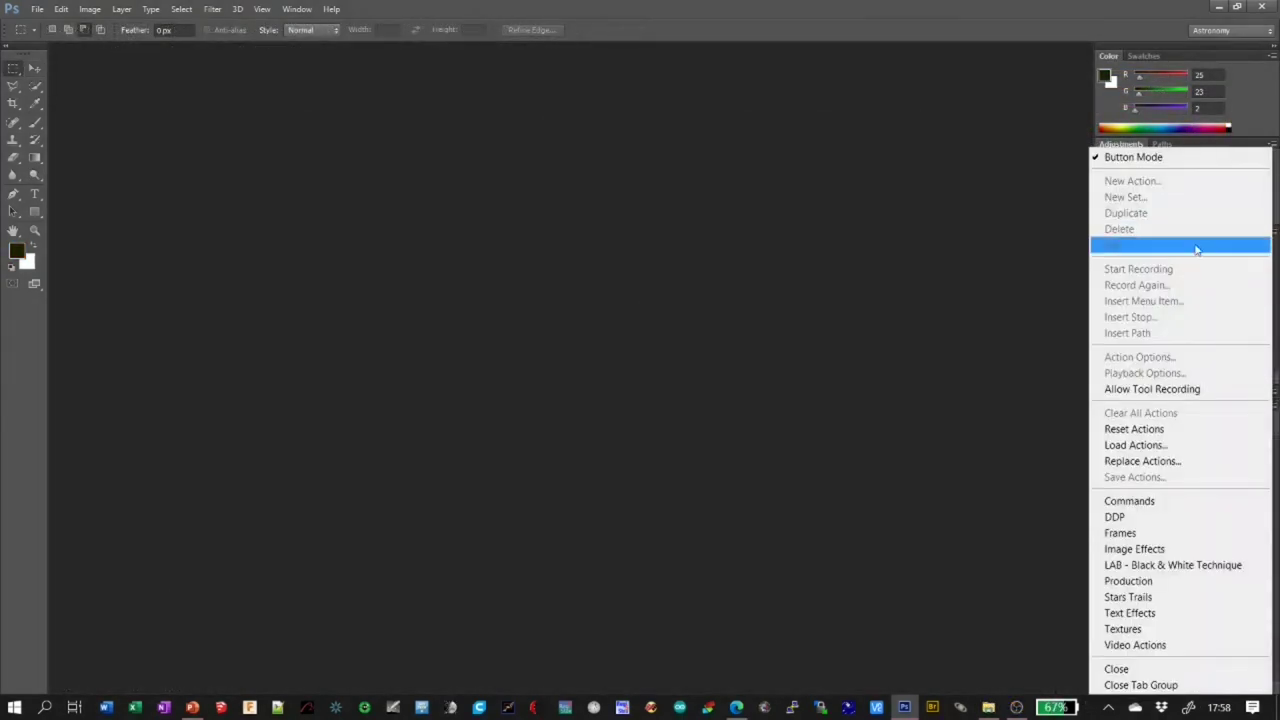
pyautogui.click(1145, 449)
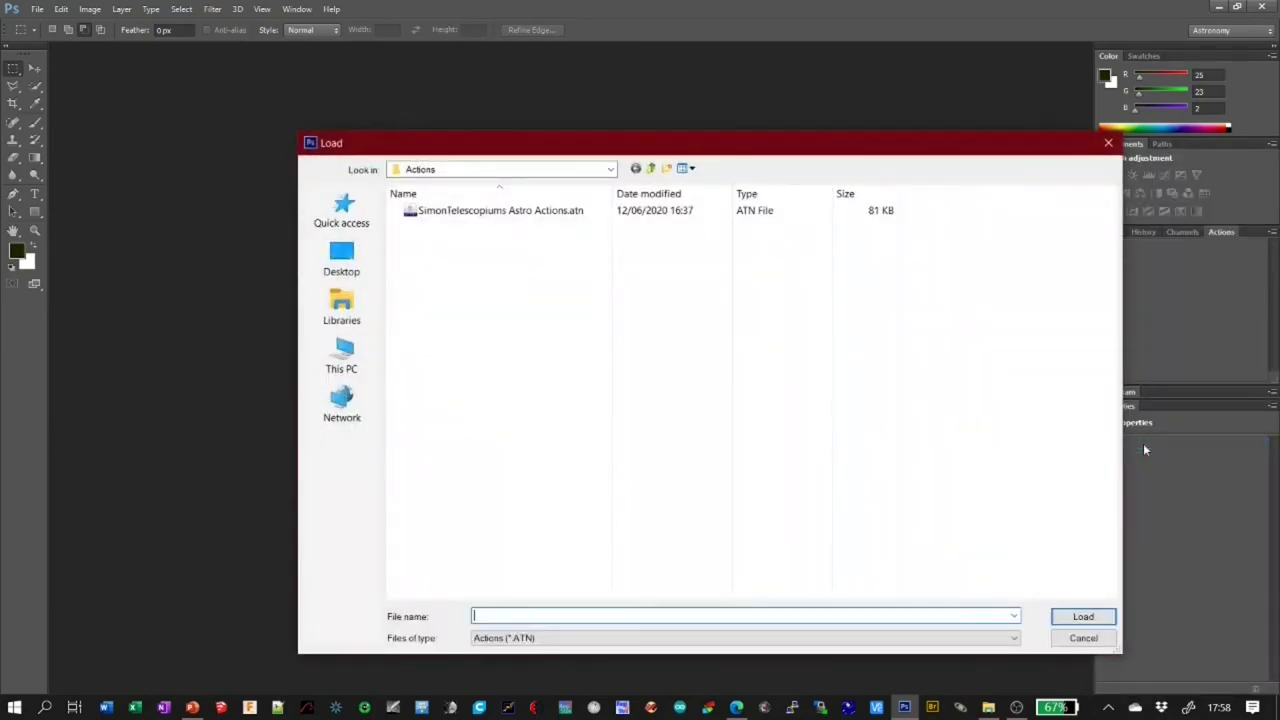
pyautogui.click(452, 215)
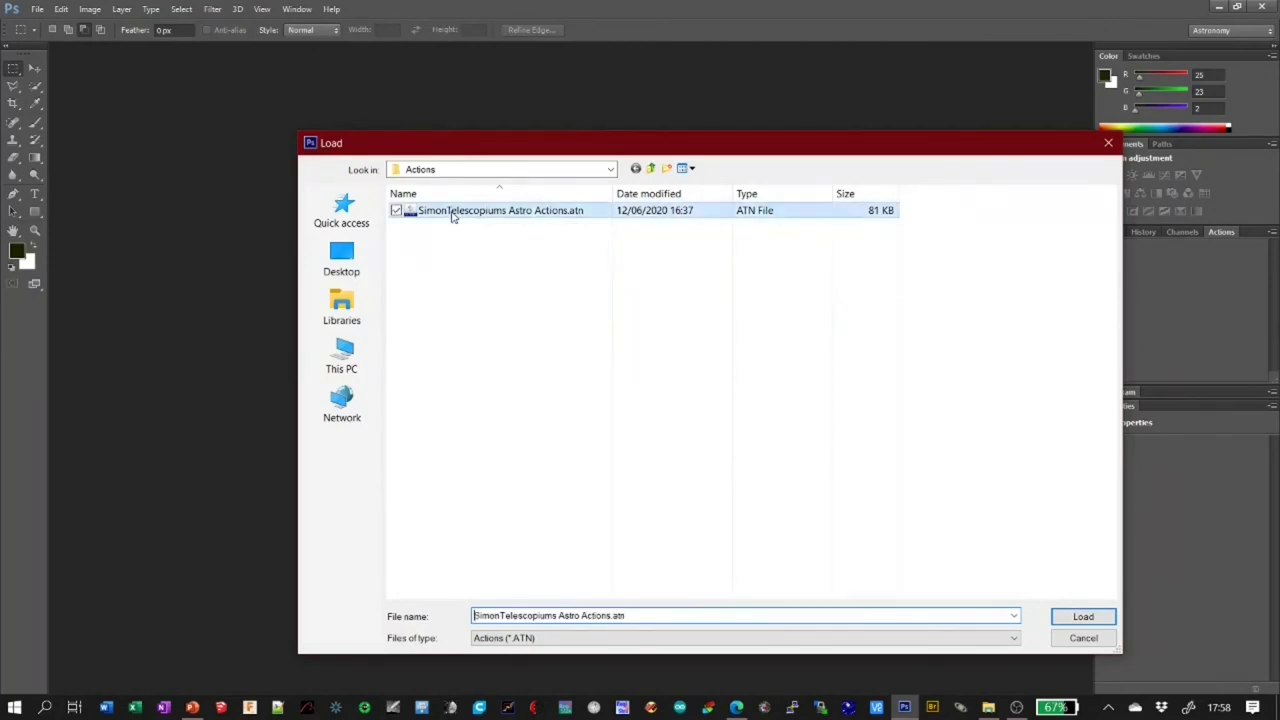